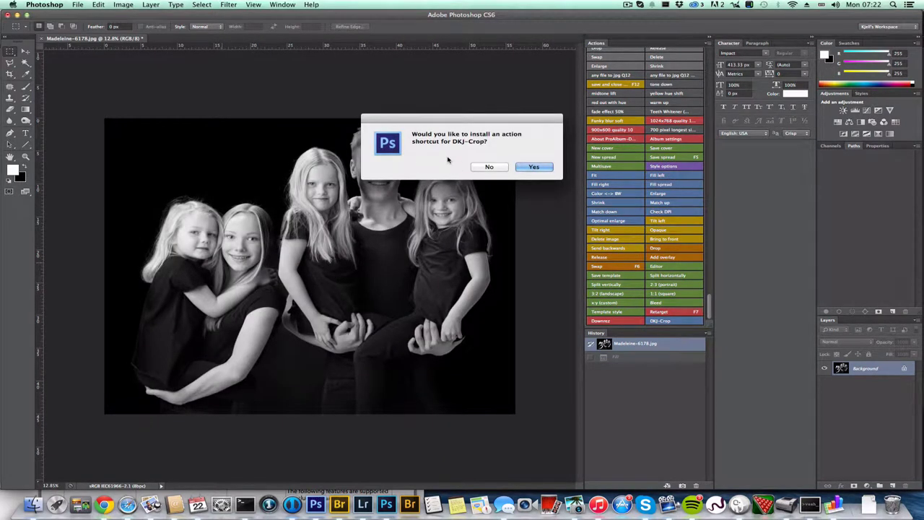
# Run the install-DKJ-crop.jsx script from the Downloads folder and accept installing its action shortcut
pyautogui.click(494, 169)
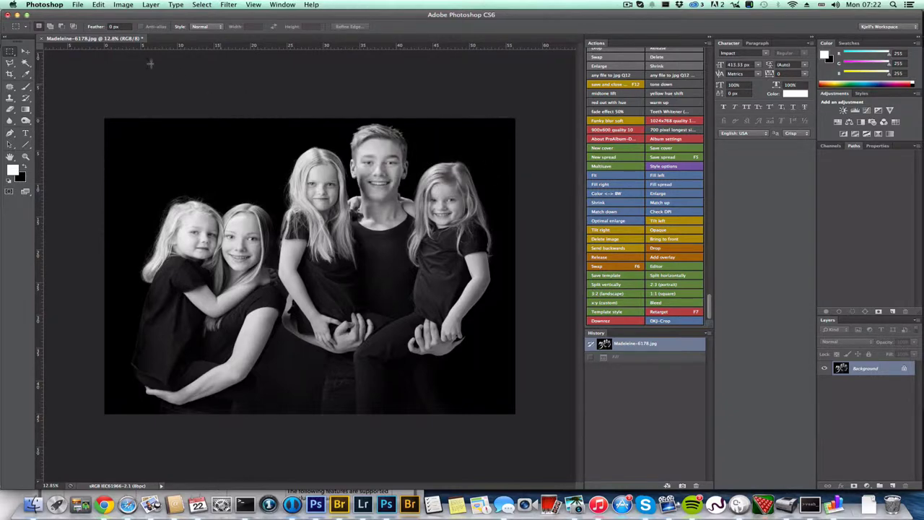
pyautogui.click(78, 4)
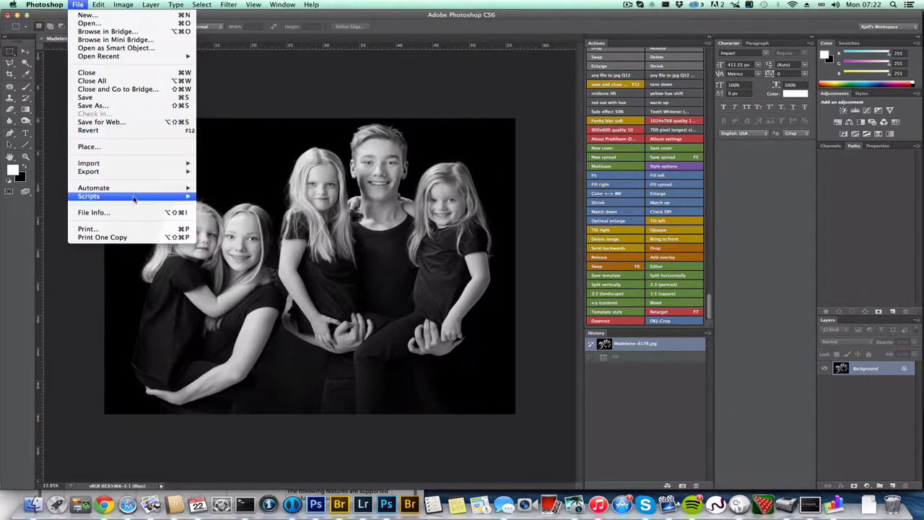
pyautogui.moveTo(134, 198)
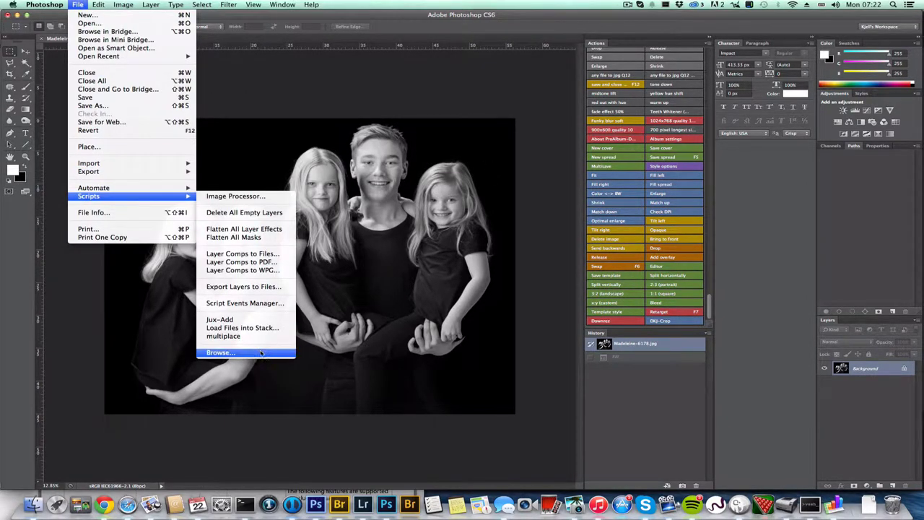
pyautogui.click(220, 352)
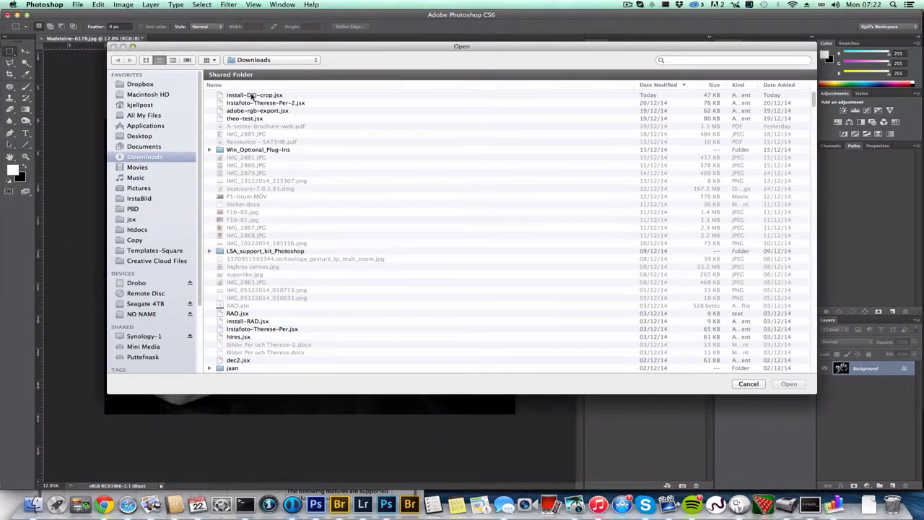
pyautogui.click(239, 94)
pyautogui.click(788, 383)
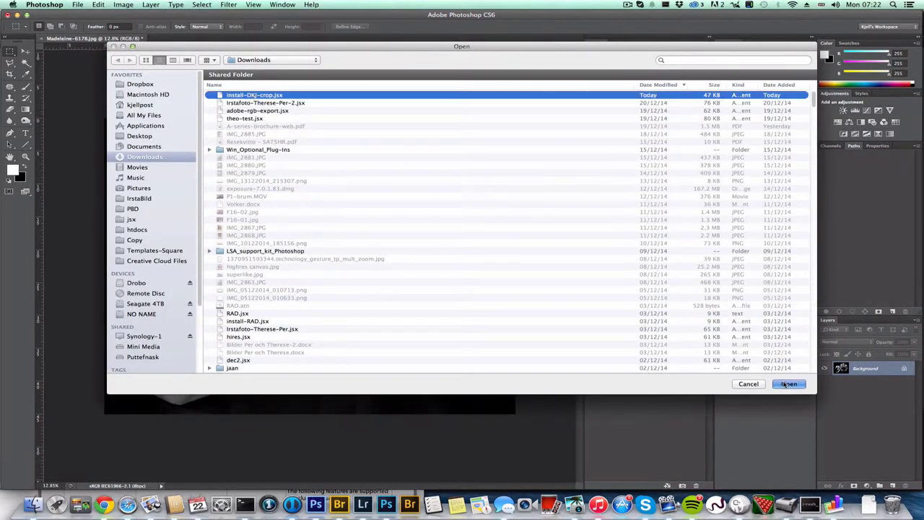
pyautogui.click(533, 166)
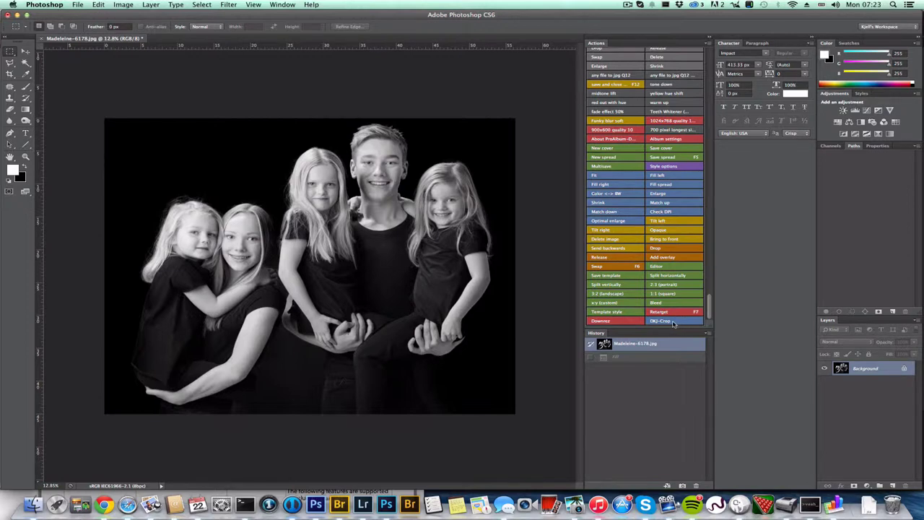
# Open DKJ-Crop and review the crop sizes offered for fine art print, 16mm canvas, 40mm canvas and metric
pyautogui.click(675, 322)
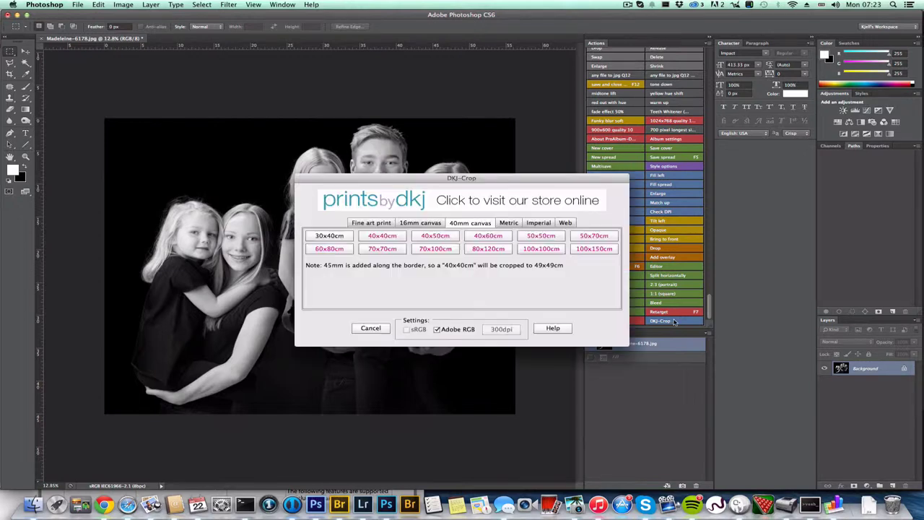
pyautogui.moveTo(469, 182); pyautogui.dragTo(396, 173)
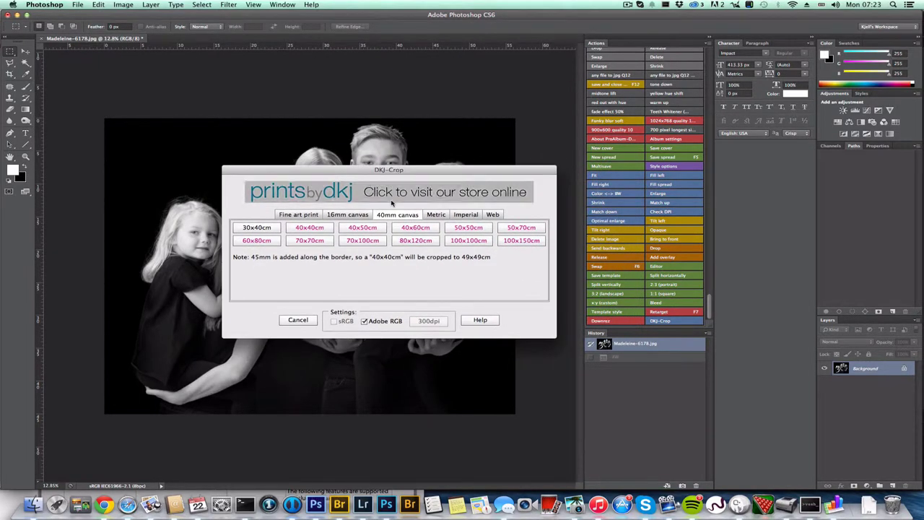
pyautogui.click(298, 214)
pyautogui.click(348, 215)
pyautogui.click(392, 215)
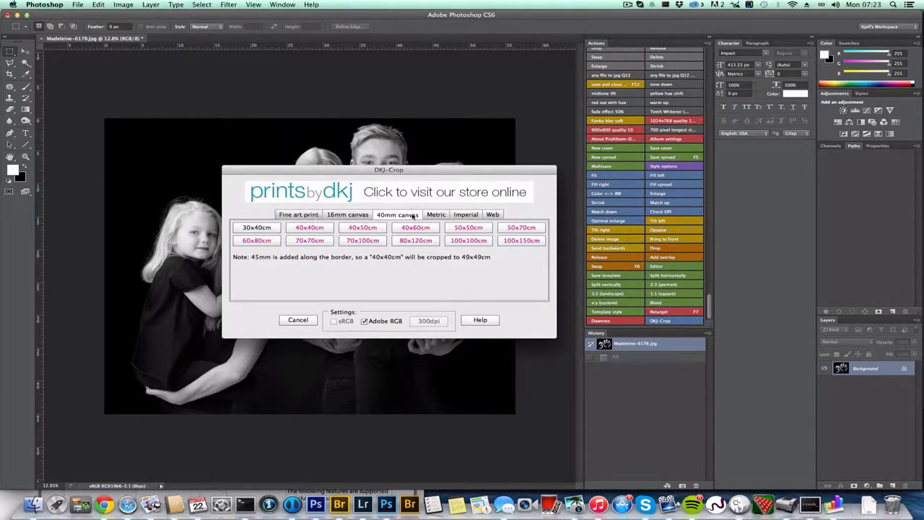
pyautogui.click(436, 215)
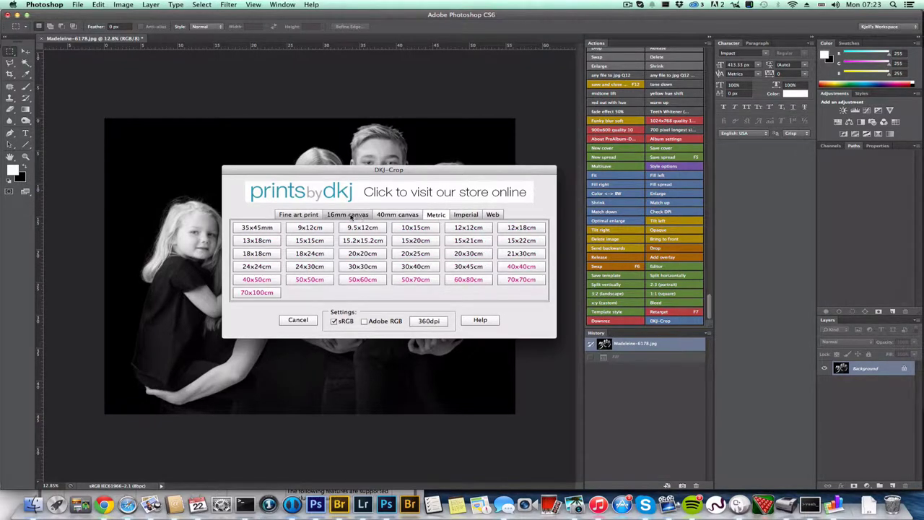
pyautogui.click(285, 216)
pyautogui.click(341, 216)
pyautogui.click(394, 216)
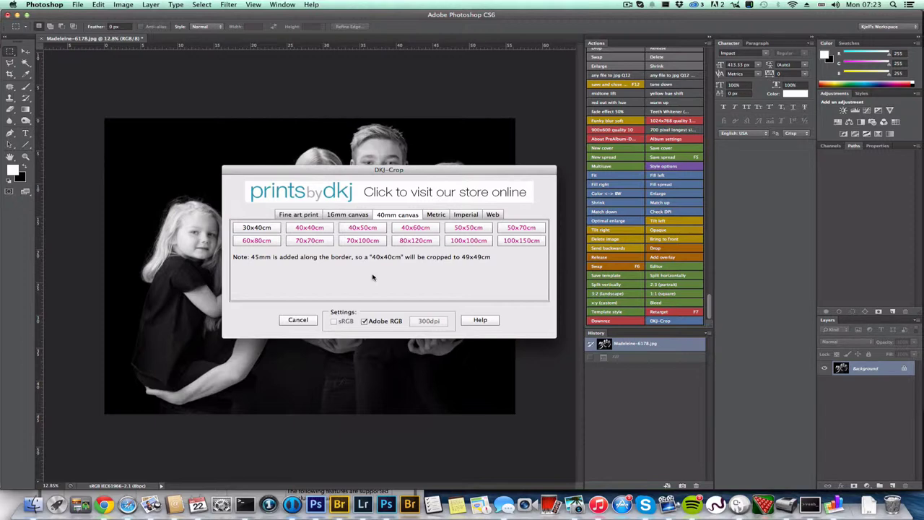
# Crop the photo to the 15x20cm fine art print size, shifting the picture slightly upward within the frame
pyautogui.click(302, 216)
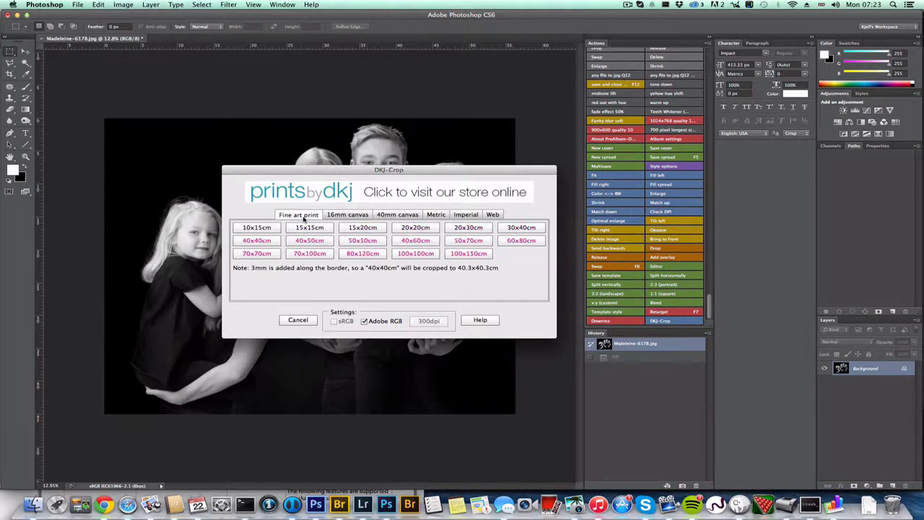
pyautogui.click(368, 228)
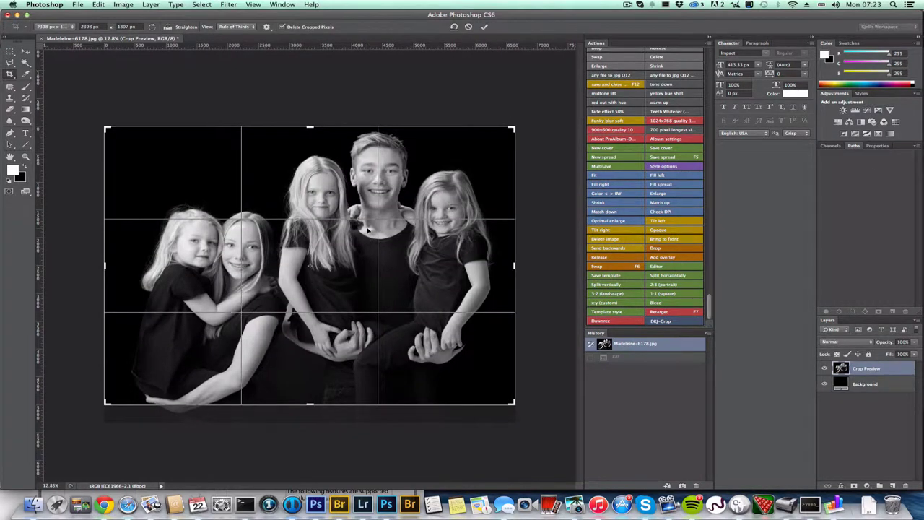
pyautogui.moveTo(337, 242)
pyautogui.mouseDown()
pyautogui.moveTo(336, 225)
pyautogui.moveTo(337, 237)
pyautogui.mouseUp()
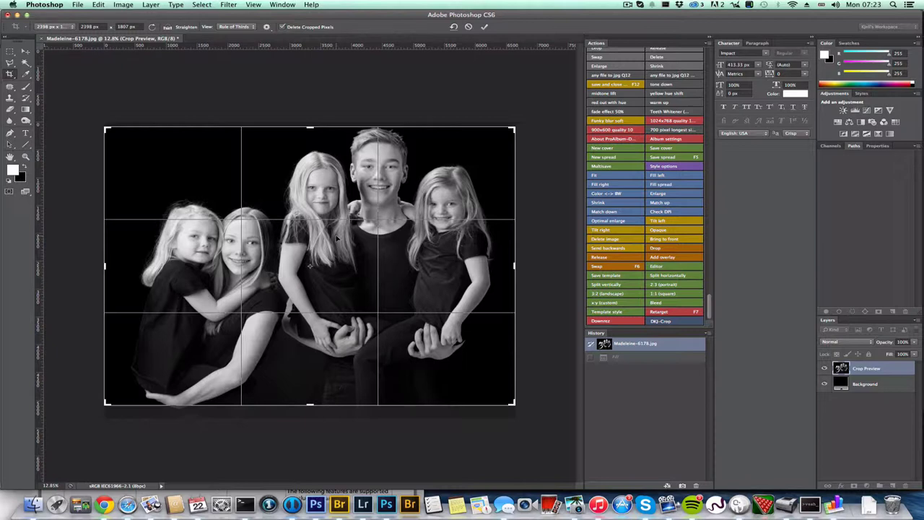
pyautogui.press('Return')
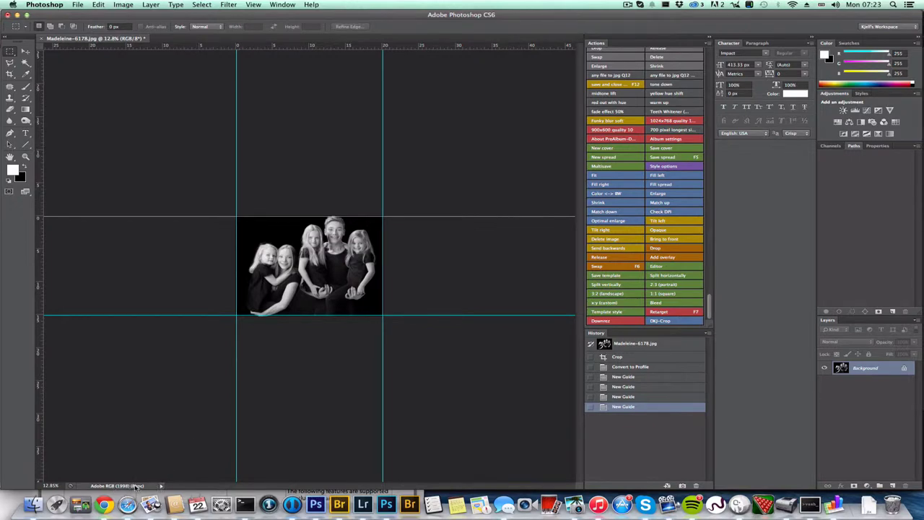
# Examine the cropped photo's dimensions and resolution in Image Size without changing them
pyautogui.click(122, 4)
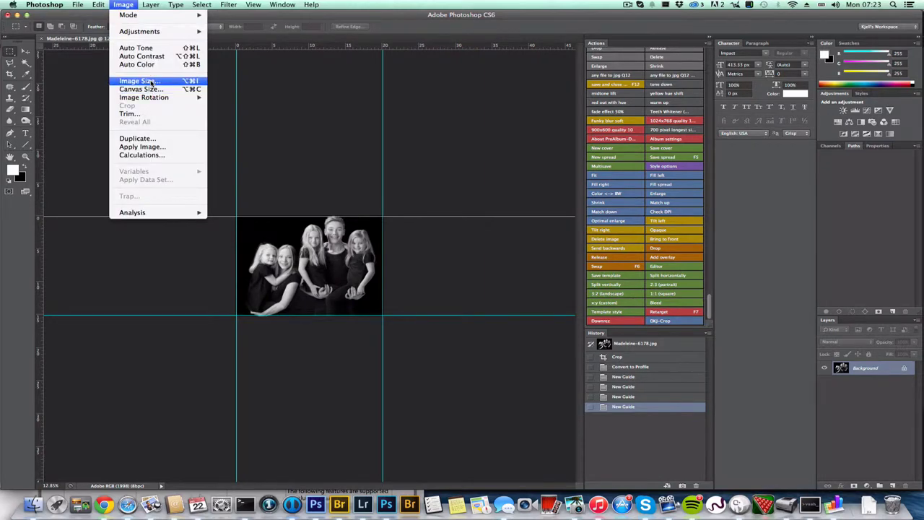
pyautogui.click(152, 82)
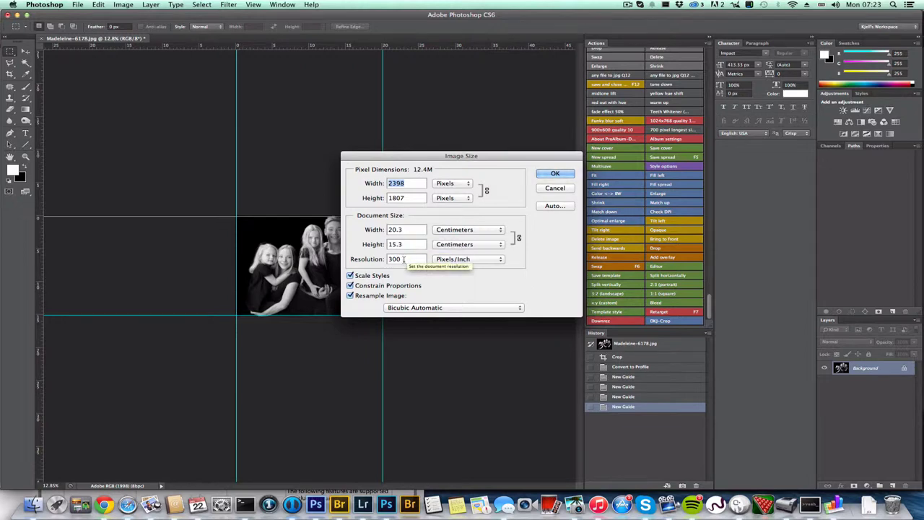
pyautogui.click(542, 189)
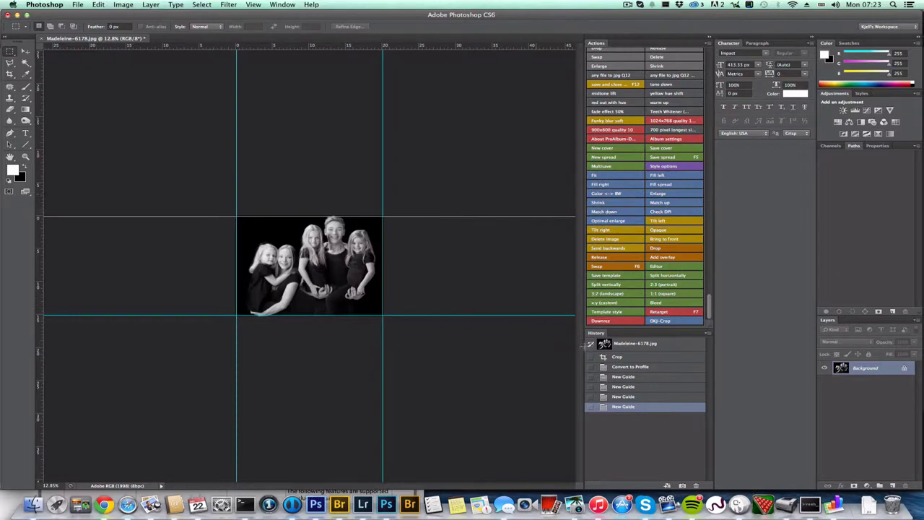
# Revert the photo to its opening state and start a 40x50cm DKJ-Crop for 16mm canvas
pyautogui.click(625, 345)
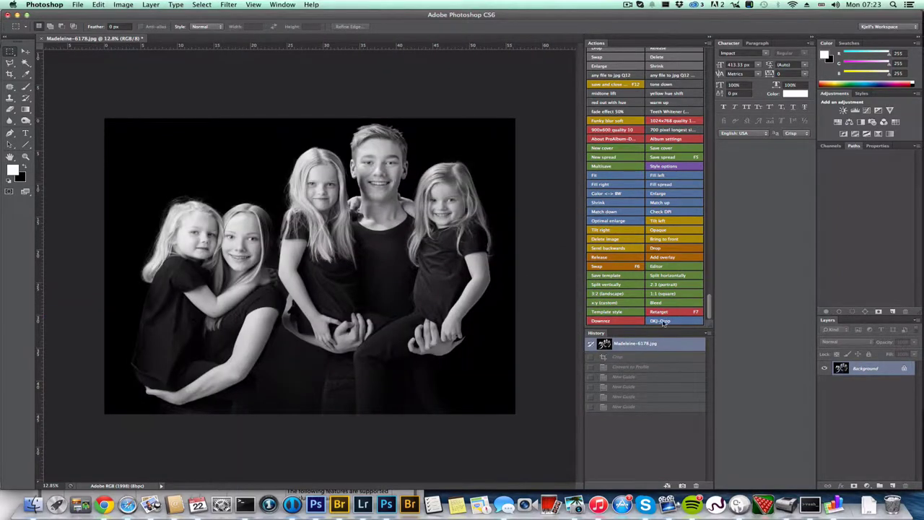
pyautogui.click(662, 323)
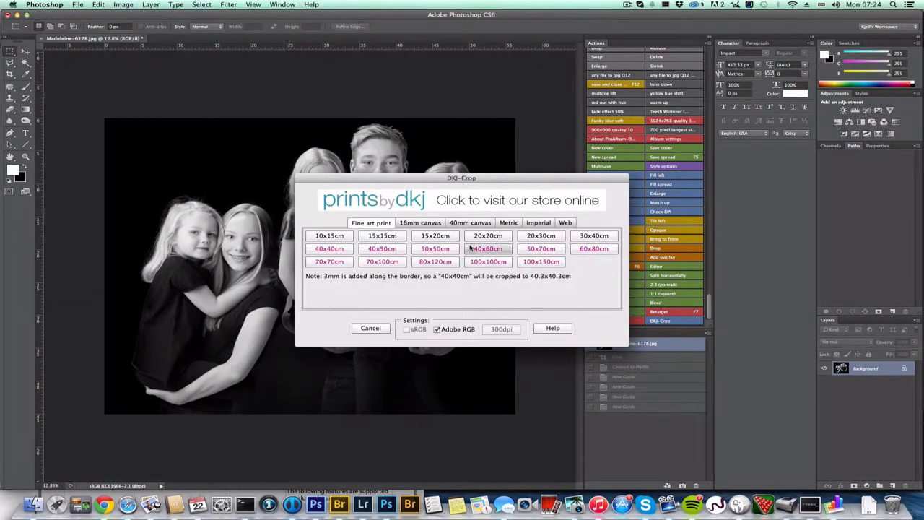
pyautogui.click(419, 224)
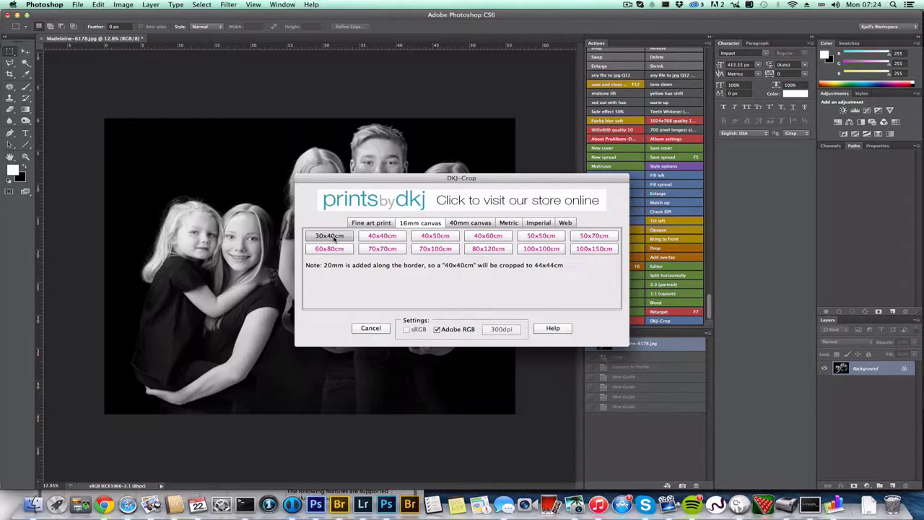
pyautogui.click(437, 238)
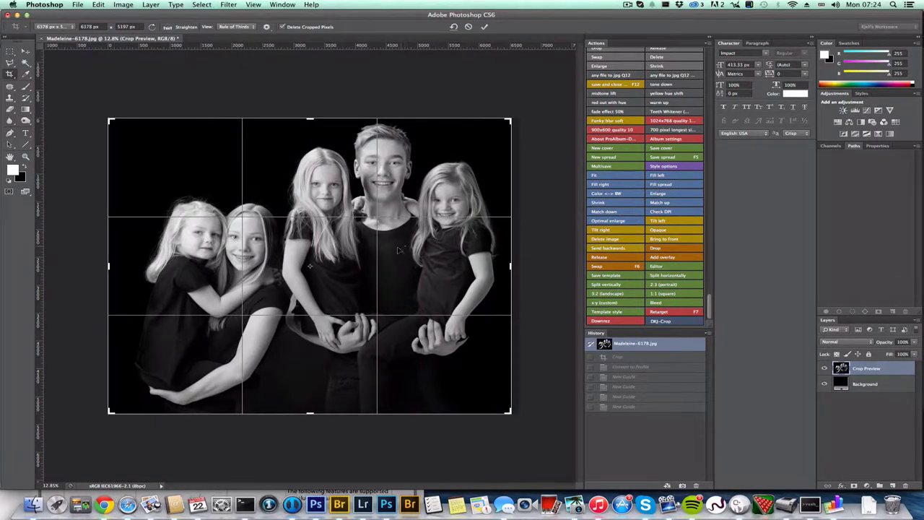
# Shift the photo slightly left, enlarge the crop frame a little beyond the picture's edges and apply the canvas crop
pyautogui.moveTo(400, 250); pyautogui.dragTo(389, 251)
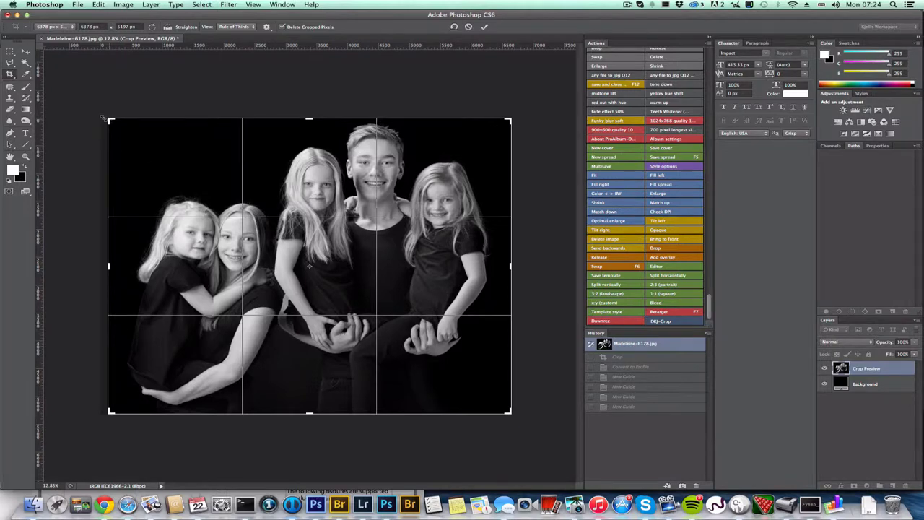
pyautogui.moveTo(103, 117); pyautogui.dragTo(97, 112)
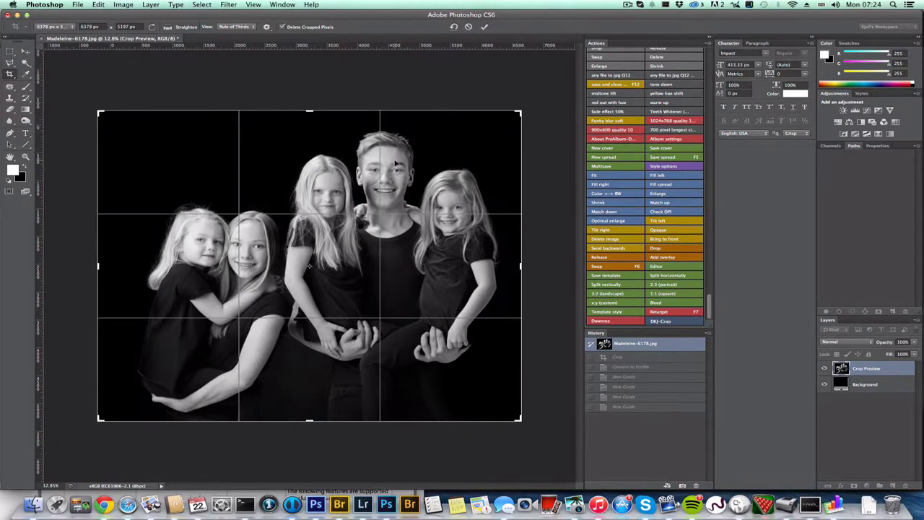
pyautogui.press('Escape')
pyautogui.press('m')
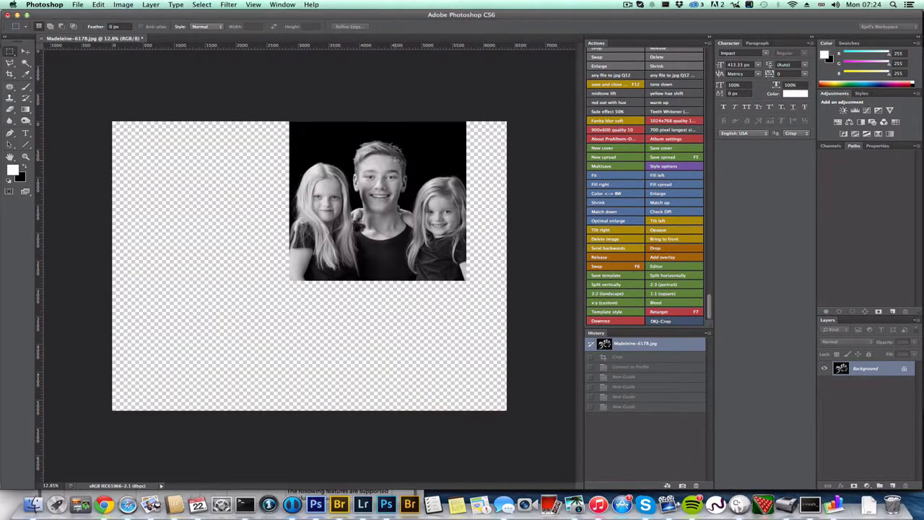
pyautogui.press('super+z')
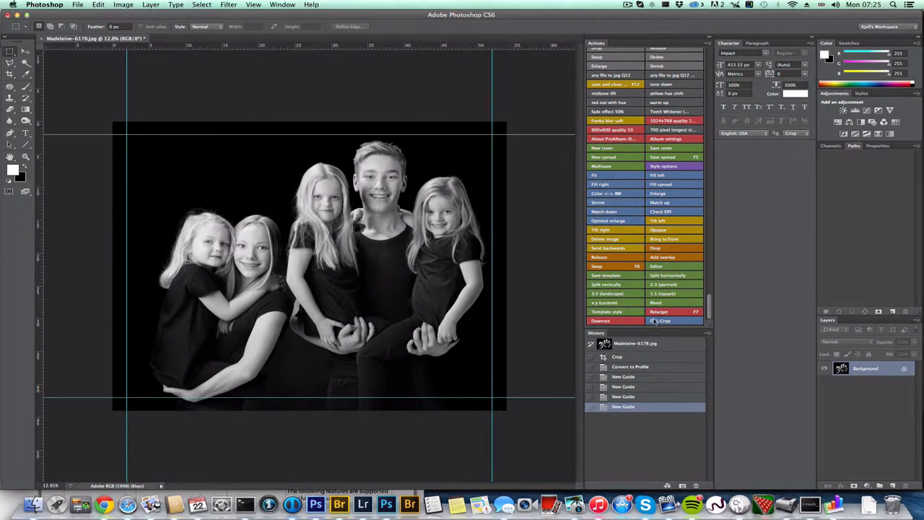
pyautogui.press('F8')
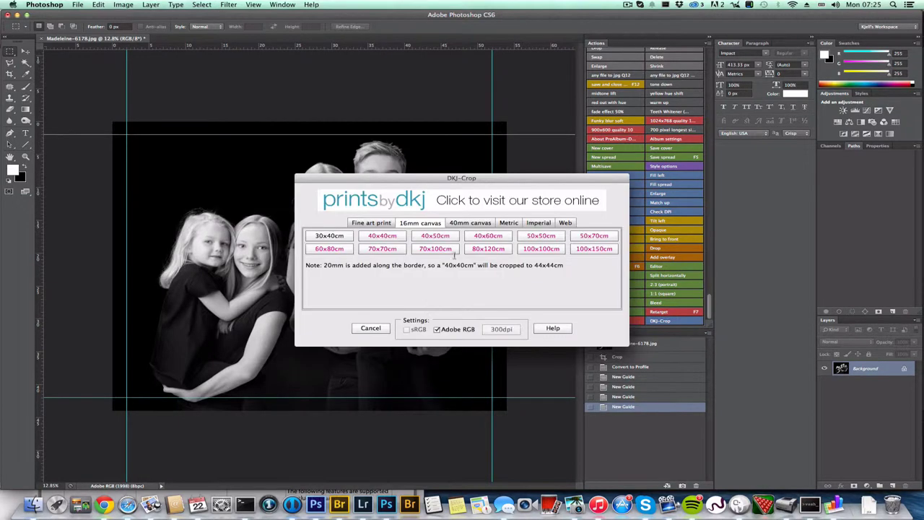
pyautogui.click(509, 223)
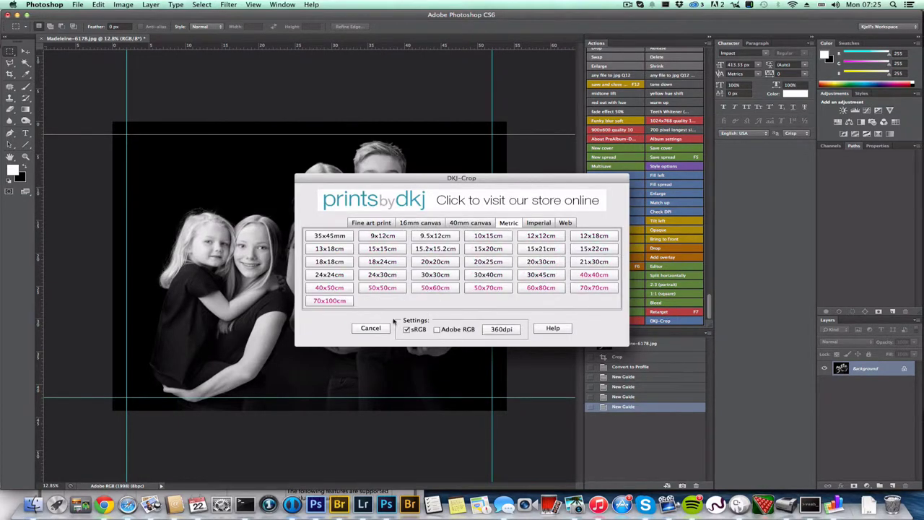
pyautogui.click(371, 328)
# Revert the photo to its opening state and set the resolution for DKJ-Crop's metric sizes to 360 dpi
pyautogui.click(643, 344)
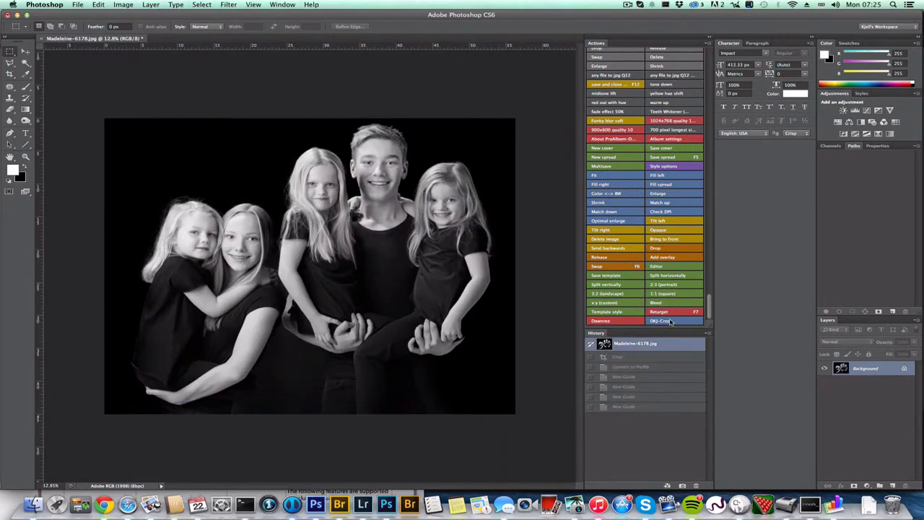
pyautogui.click(670, 321)
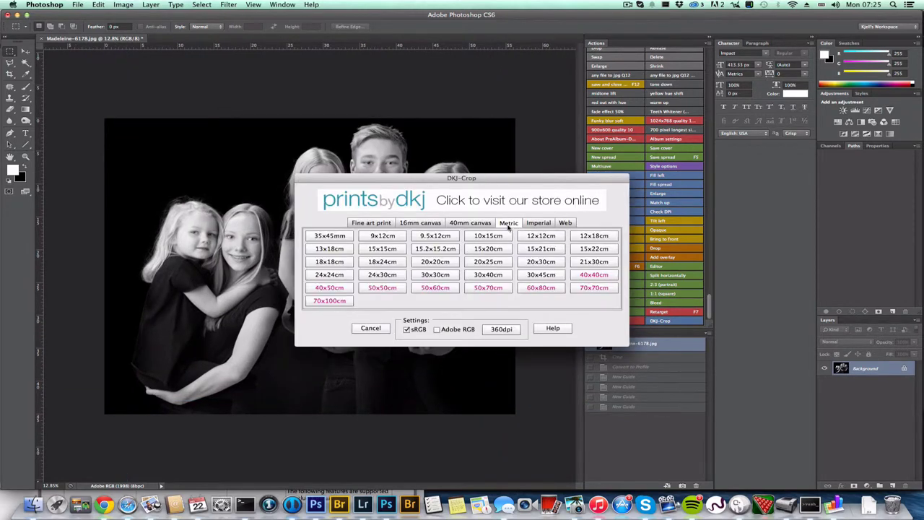
pyautogui.click(508, 225)
pyautogui.click(504, 329)
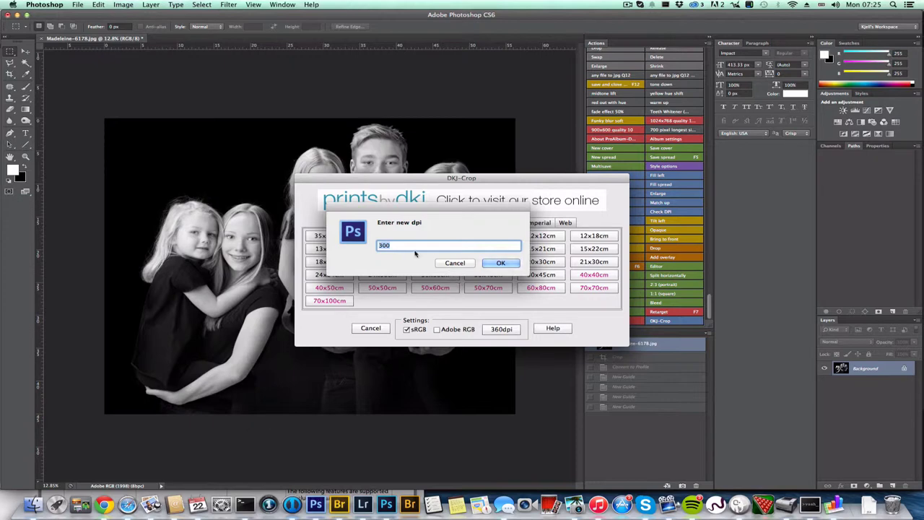
pyautogui.write('360')
pyautogui.press('Return')
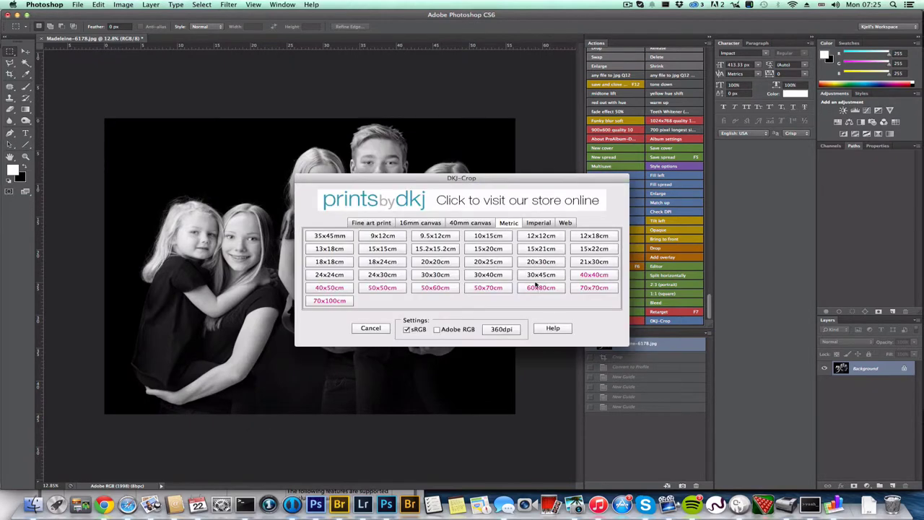
# Crop the photo to the metric 15x20cm size, enlarging the frame slightly beyond the picture's edges and repositioning the family within it
pyautogui.click(497, 250)
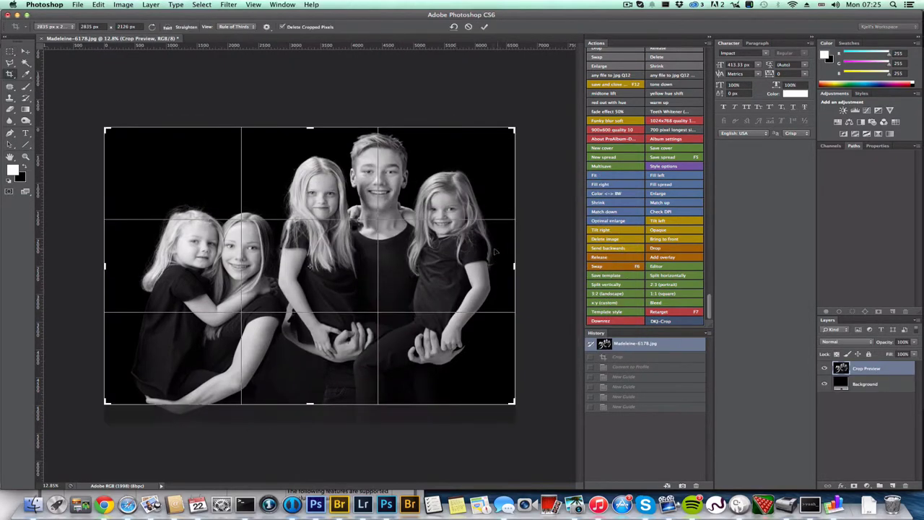
pyautogui.moveTo(454, 269); pyautogui.dragTo(453, 264)
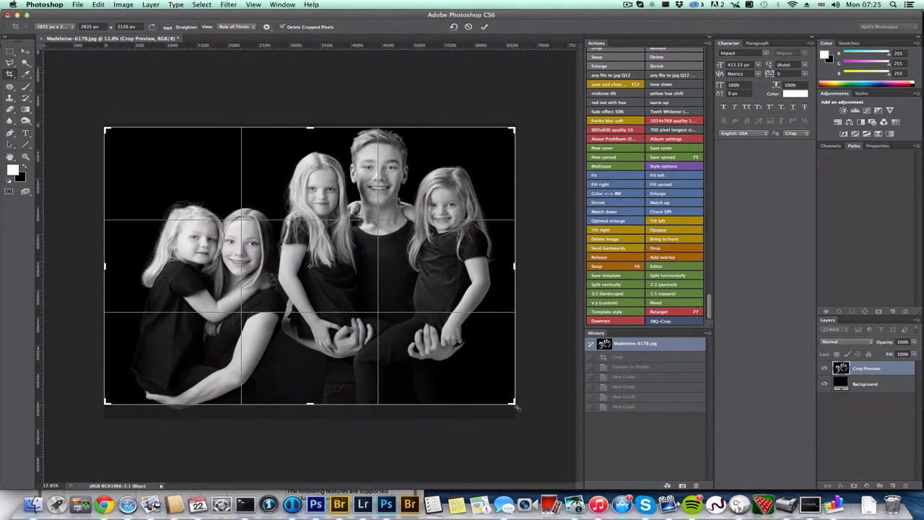
pyautogui.moveTo(515, 407); pyautogui.dragTo(532, 402)
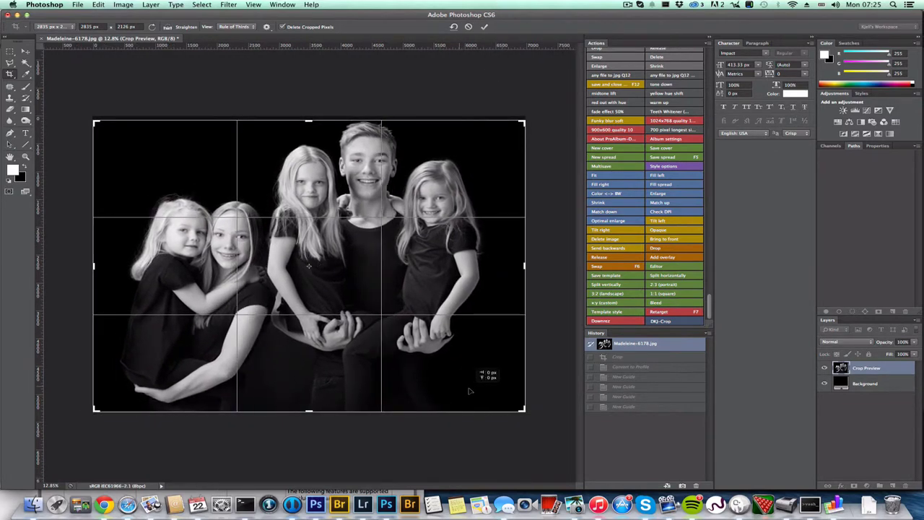
pyautogui.moveTo(469, 390); pyautogui.dragTo(479, 319)
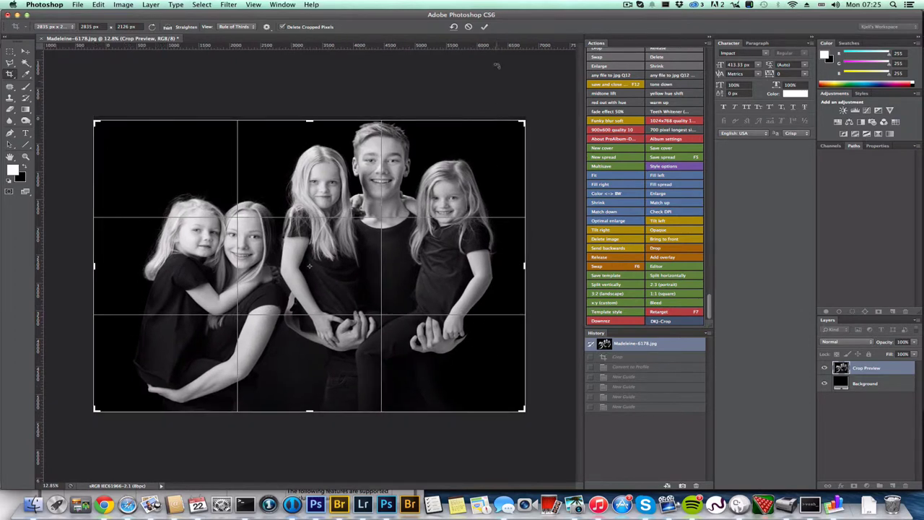
pyautogui.click(484, 26)
pyautogui.press('m')
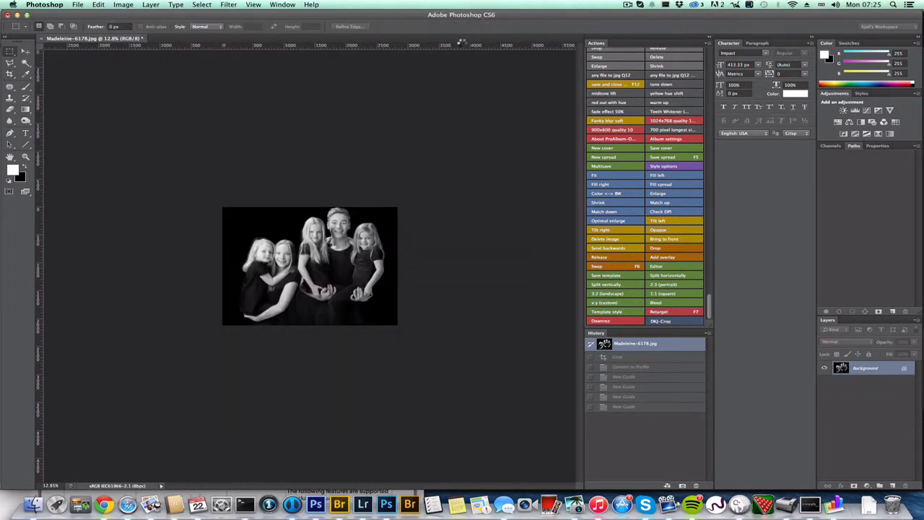
# Check the cropped photo's pixel dimensions, document size and resolution in Image Size without changing them
pyautogui.click(124, 5)
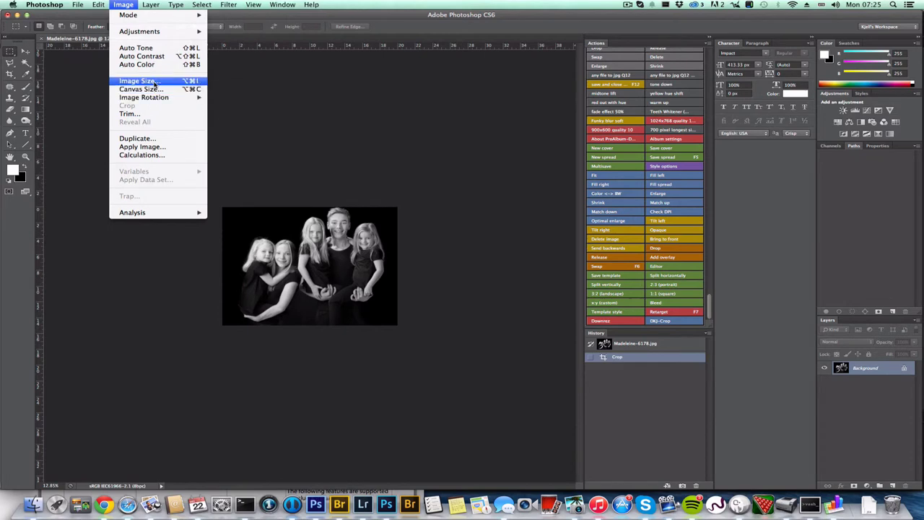
pyautogui.click(154, 83)
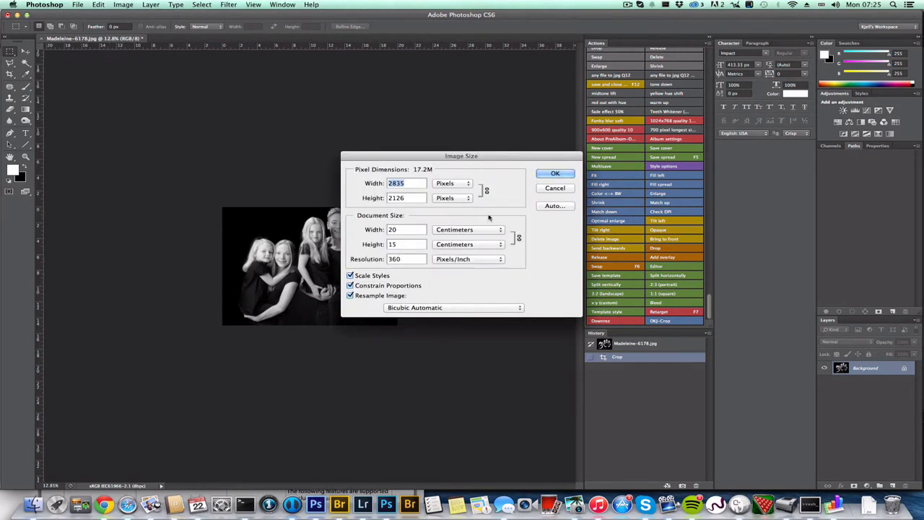
pyautogui.click(553, 189)
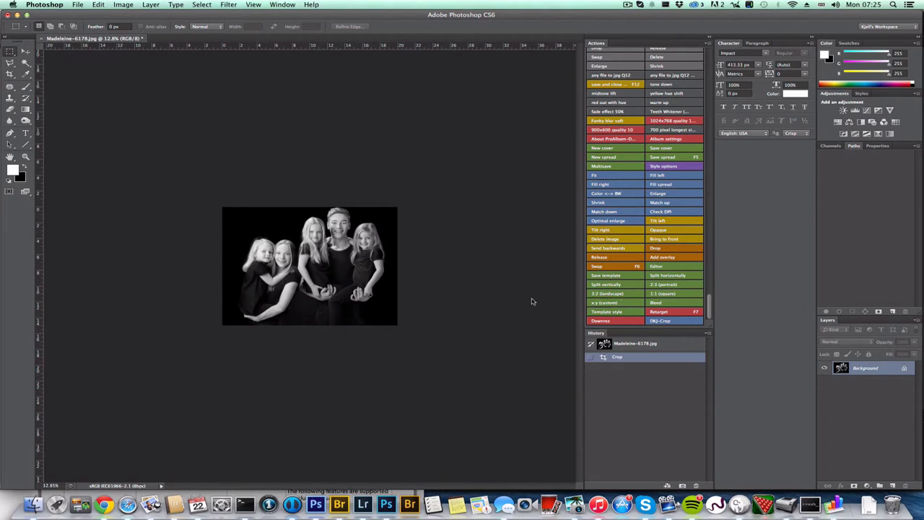
# Reopen DKJ-Crop on the cropped photo and move its dialog clear of the Actions and History lists
pyautogui.click(652, 321)
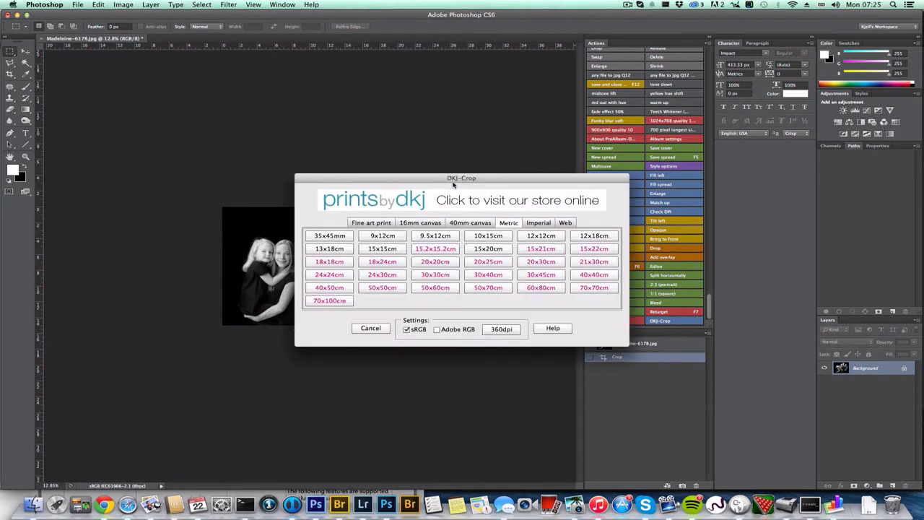
pyautogui.moveTo(458, 179); pyautogui.dragTo(356, 178)
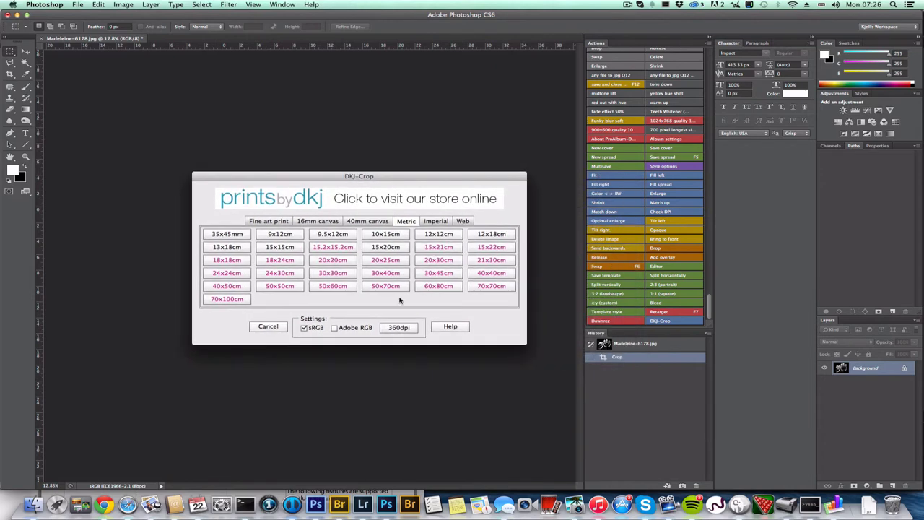